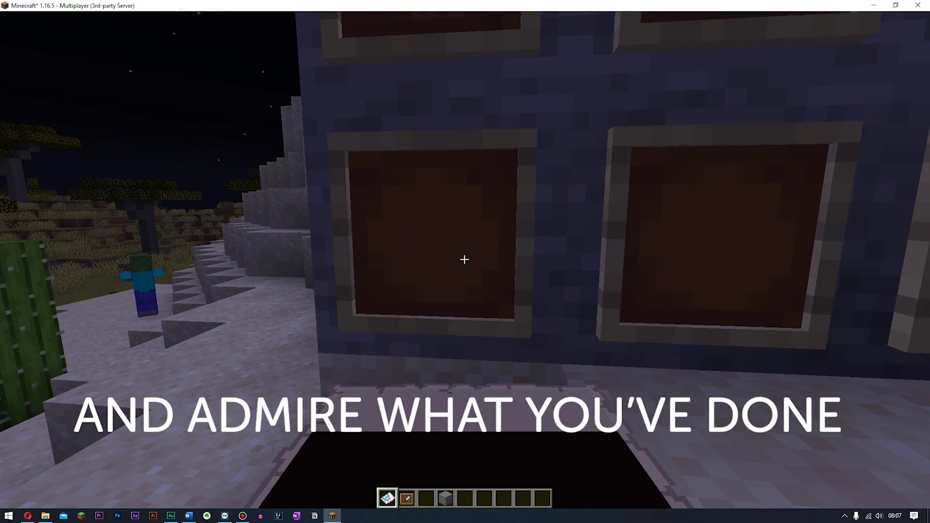
# Place the picture map on the item-frame wall, step back and hide the interface to view the whole image
pyautogui.rightClick(464, 260)
pyautogui.press('s')
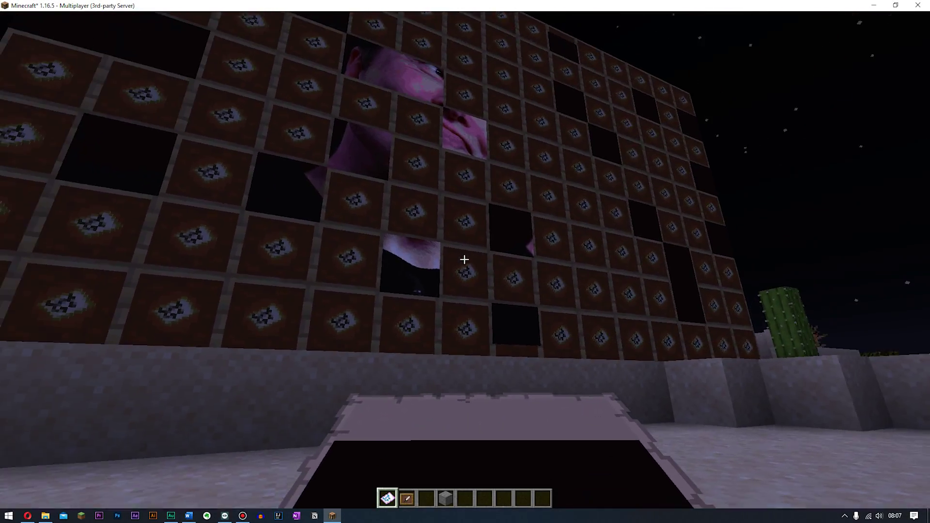
pyautogui.press('d')
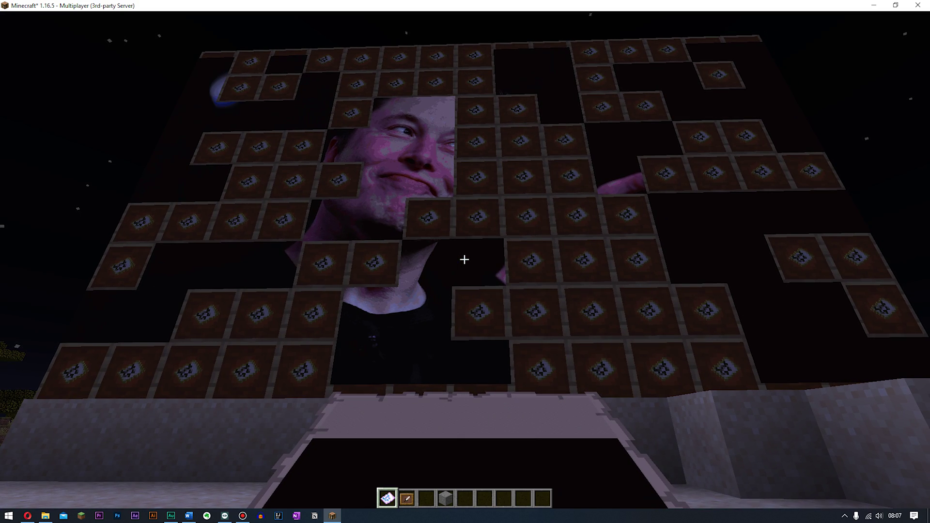
pyautogui.press('s')
pyautogui.press('F1')
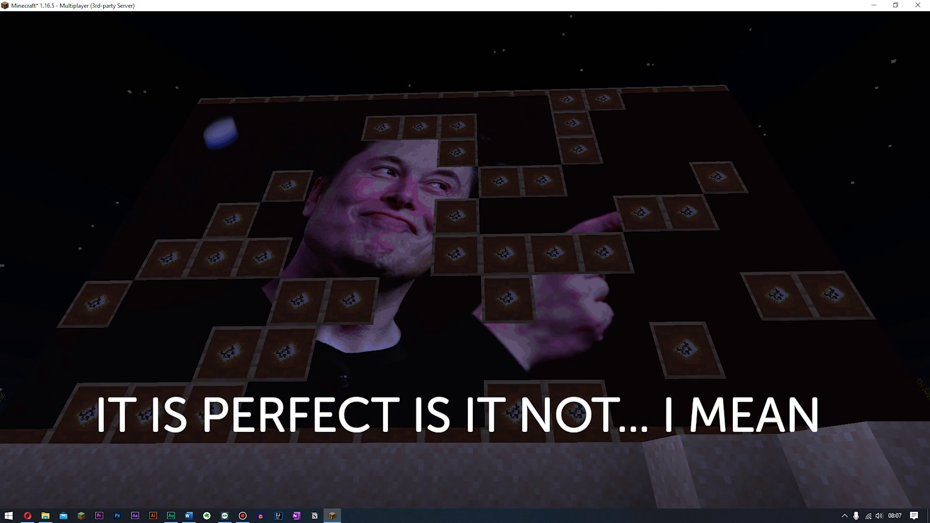
pyautogui.press('s')
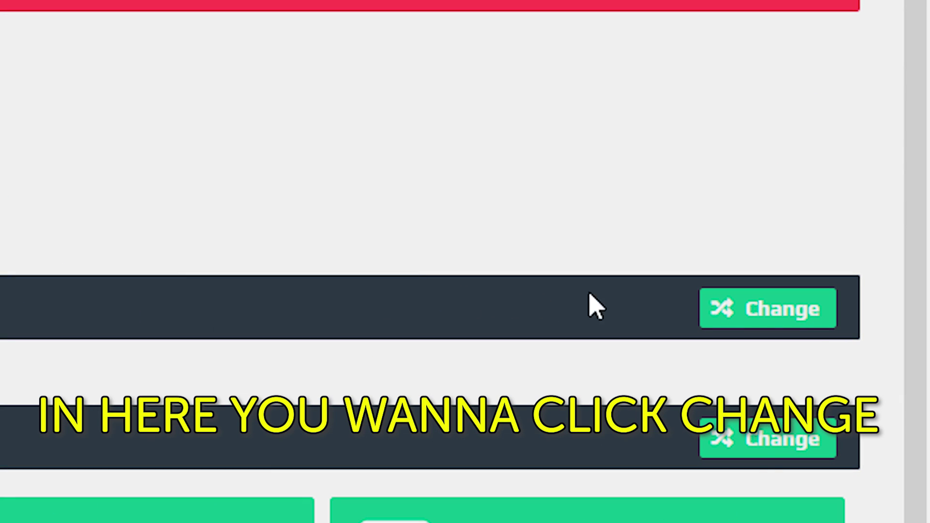
# Change the Aternos server software to Paper/Bukkit and install version 1.16.5
pyautogui.click(726, 309)
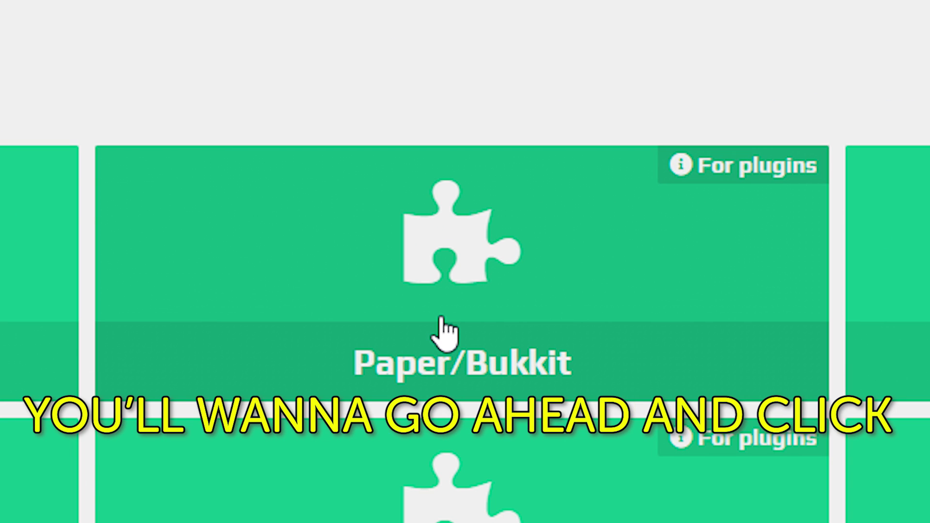
pyautogui.click(441, 320)
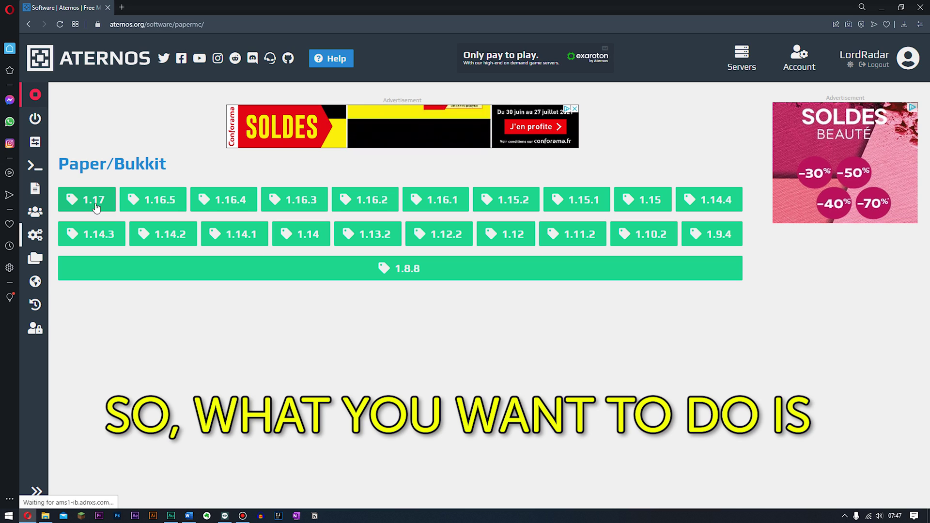
pyautogui.click(156, 212)
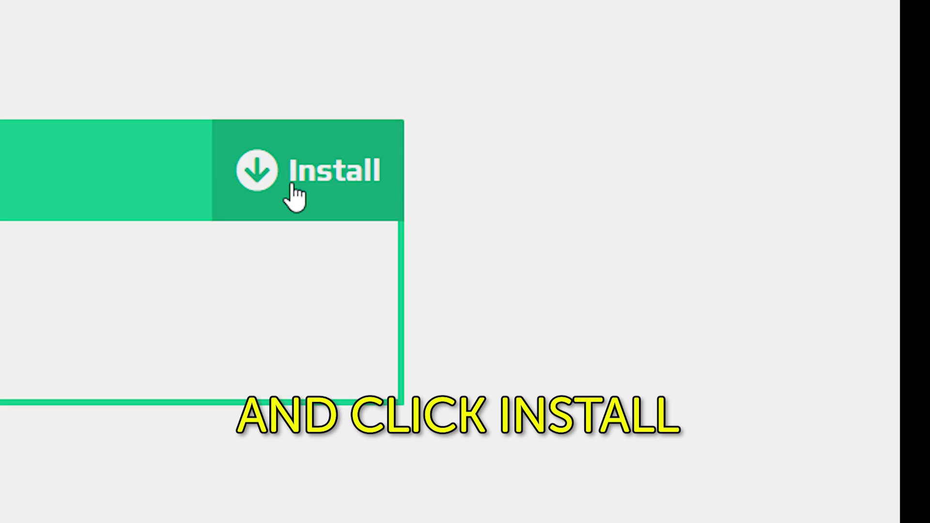
pyautogui.click(705, 180)
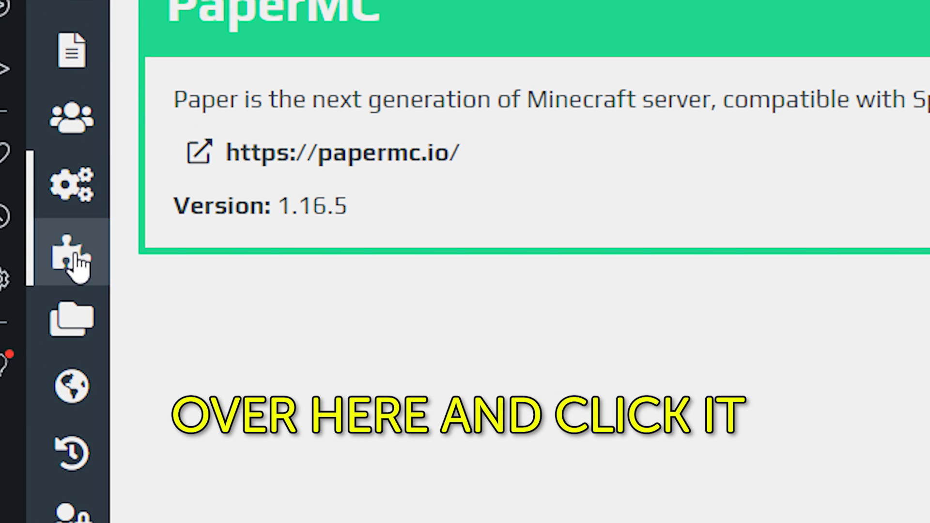
# Search the server's plugins for "image on ma" and install ImageOnMap version 4.1.2
pyautogui.click(75, 261)
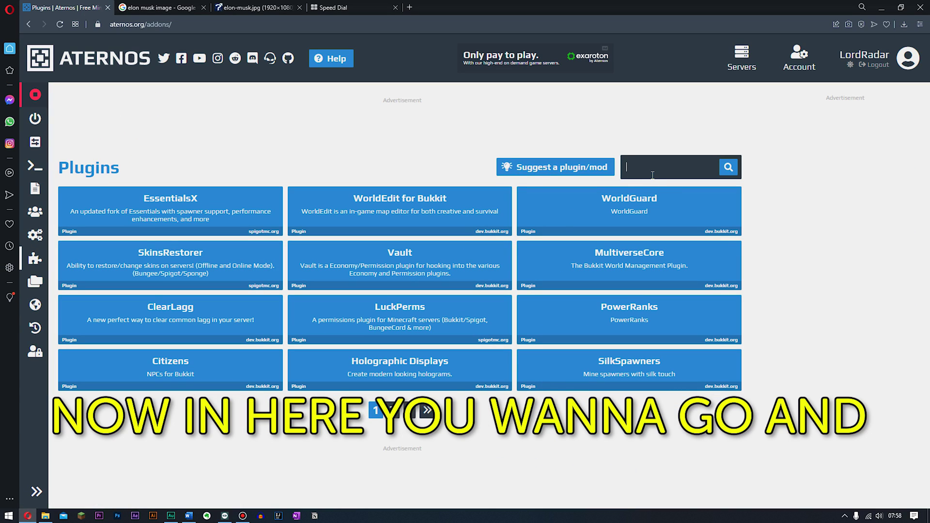
pyautogui.write('image on ma')
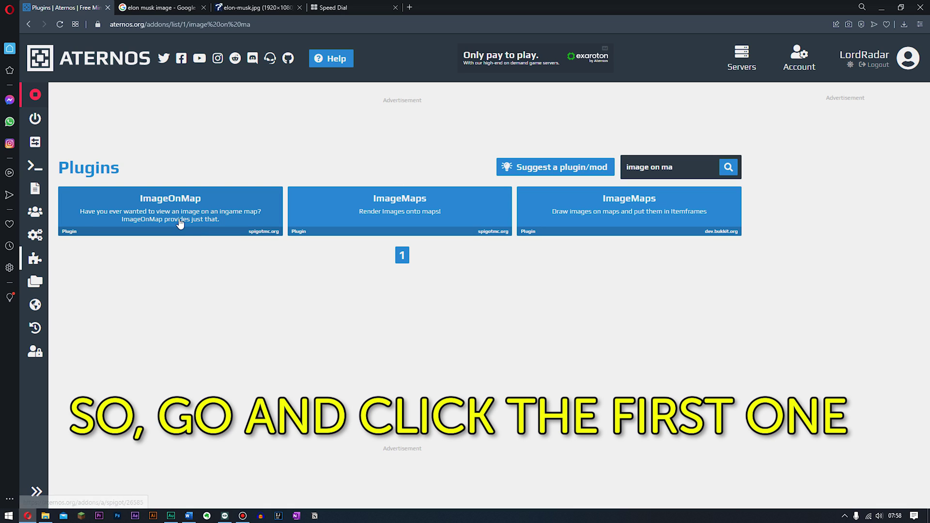
pyautogui.click(180, 222)
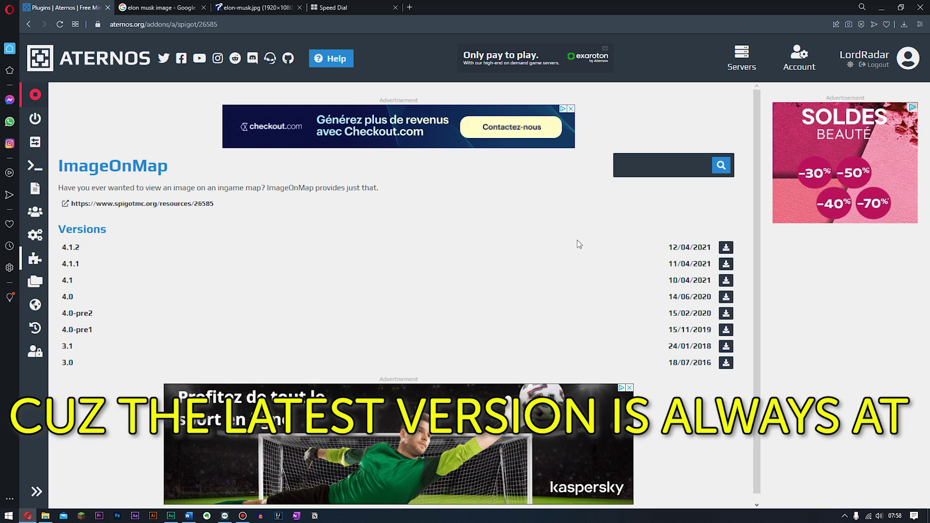
pyautogui.click(722, 249)
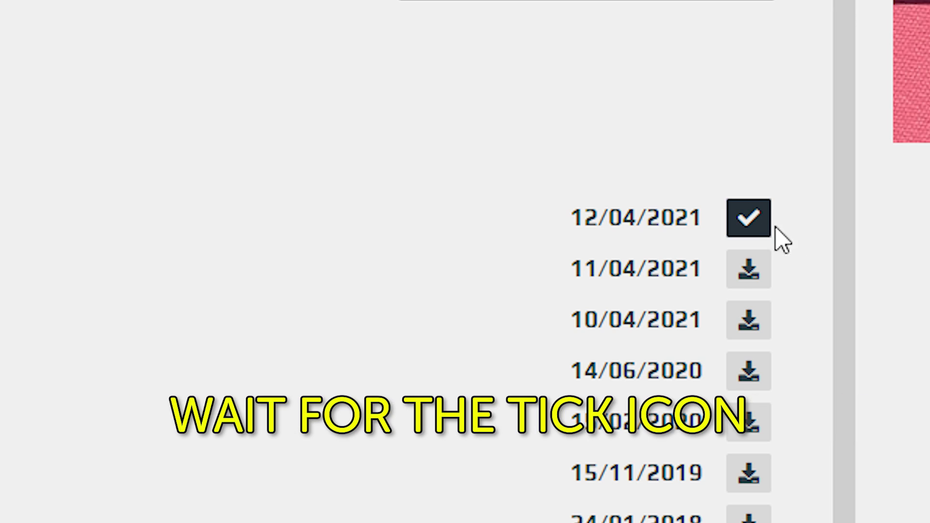
pyautogui.click(749, 218)
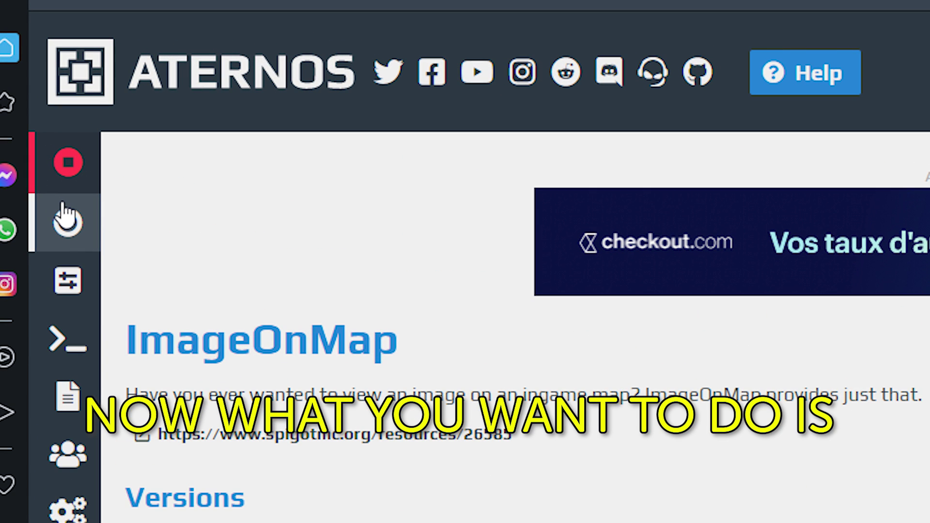
# Start the Minecraft server and reload its server page
pyautogui.click(48, 167)
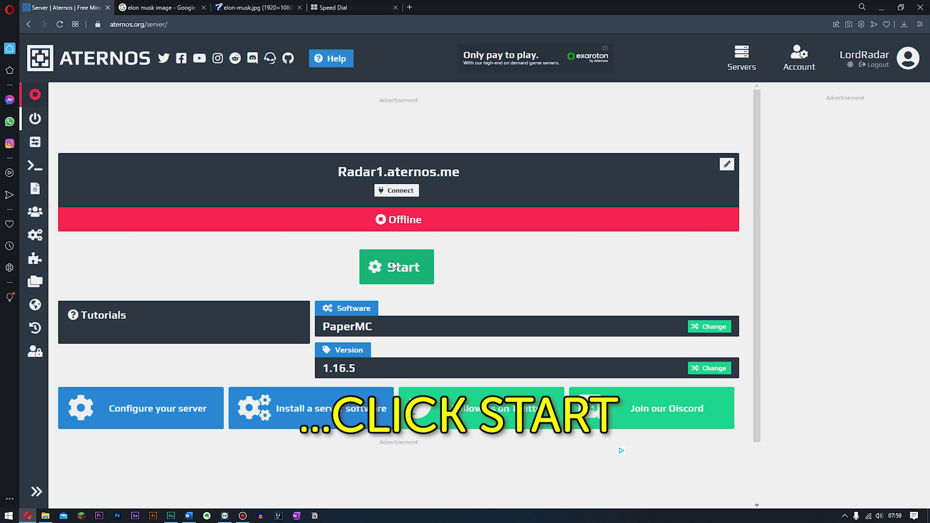
pyautogui.click(391, 261)
pyautogui.click(458, 176)
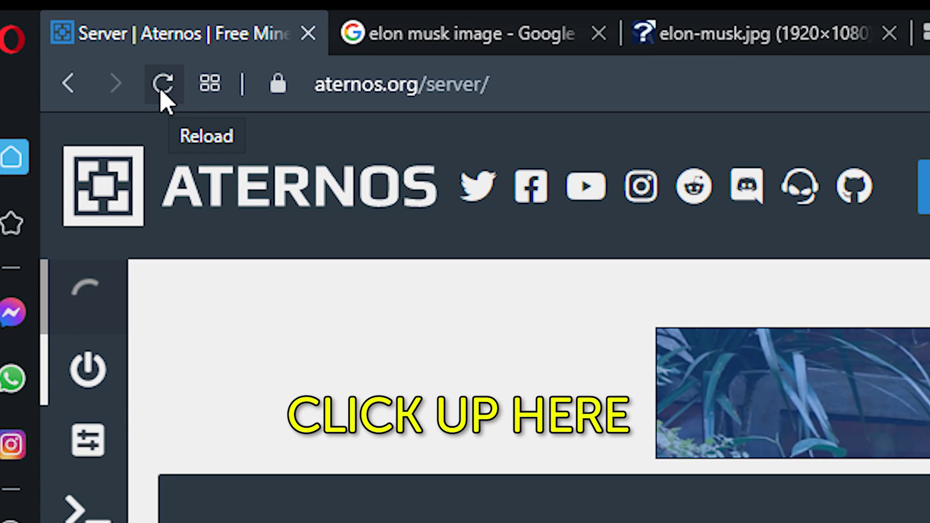
pyautogui.click(162, 92)
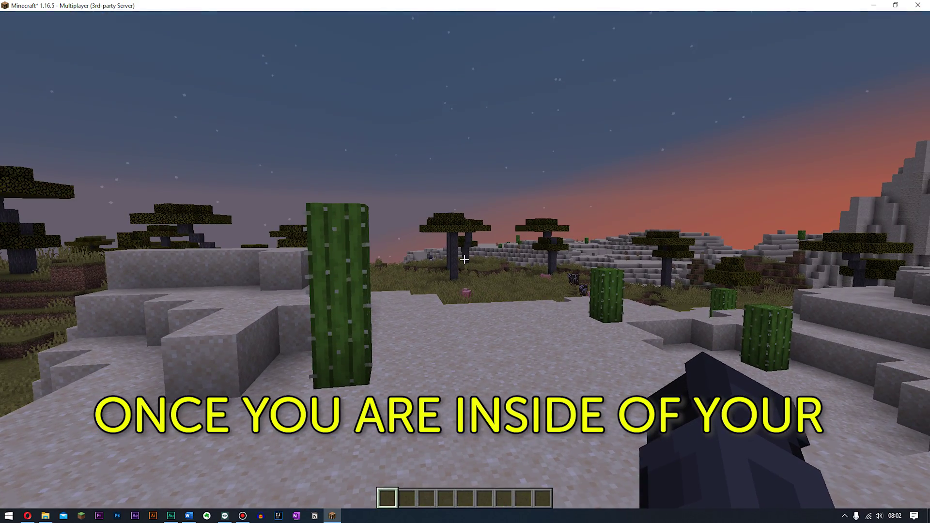
# Set the player's game mode to creative with the command /gamemode creative
pyautogui.press('w')
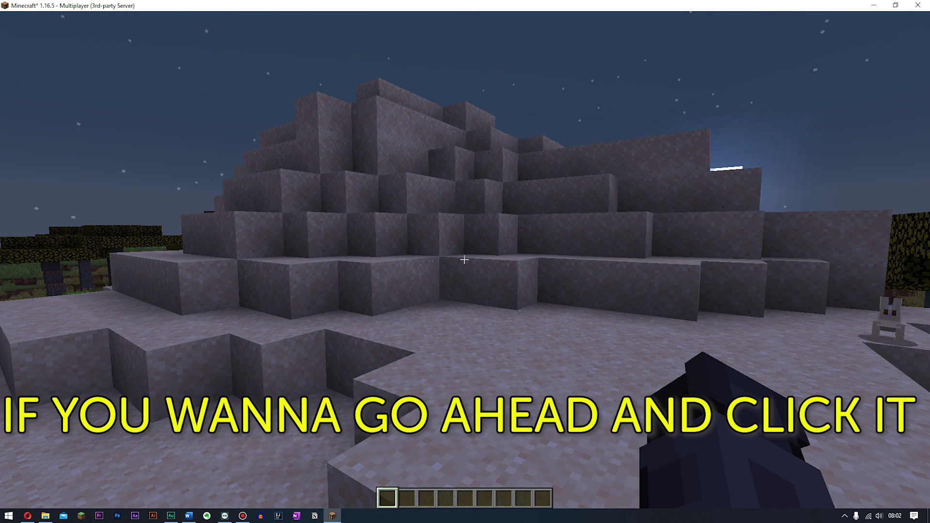
pyautogui.press('/')
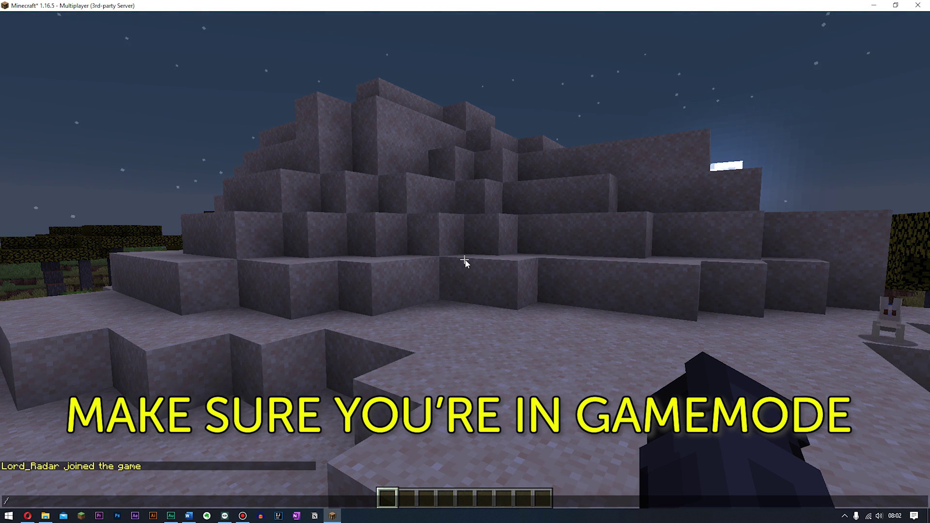
pyautogui.write('gamemdoe c')
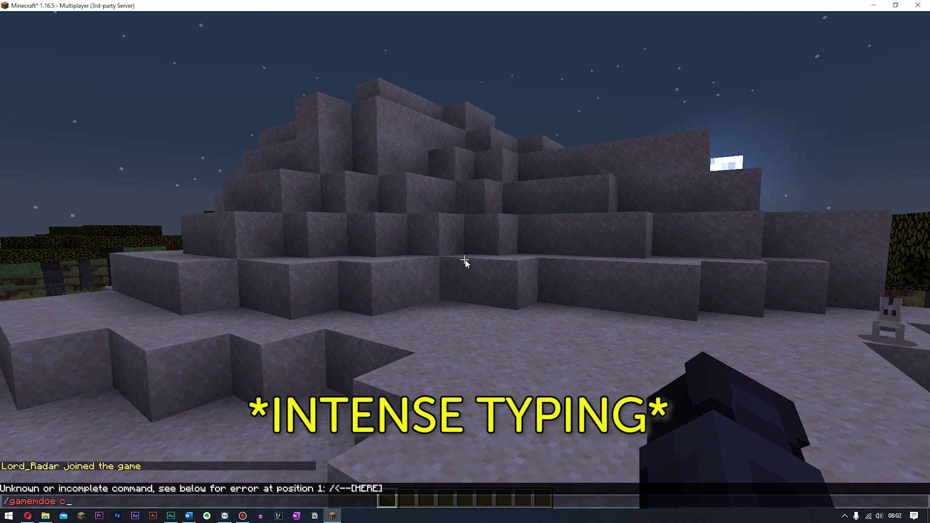
pyautogui.press('BackSpace')
pyautogui.press('BackSpace')
pyautogui.press('BackSpace')
pyautogui.press('BackSpace')
pyautogui.press('BackSpace')
pyautogui.write('ode')
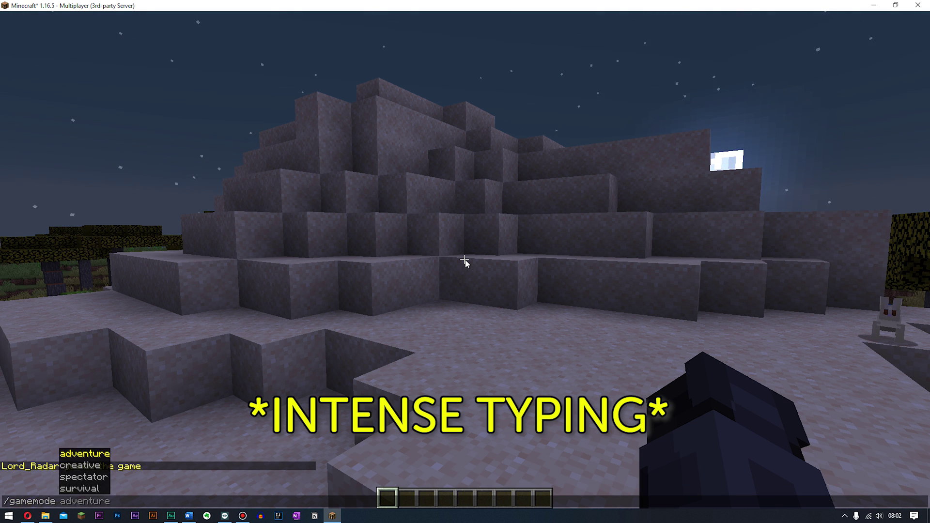
pyautogui.write(' creative')
pyautogui.press('Return')
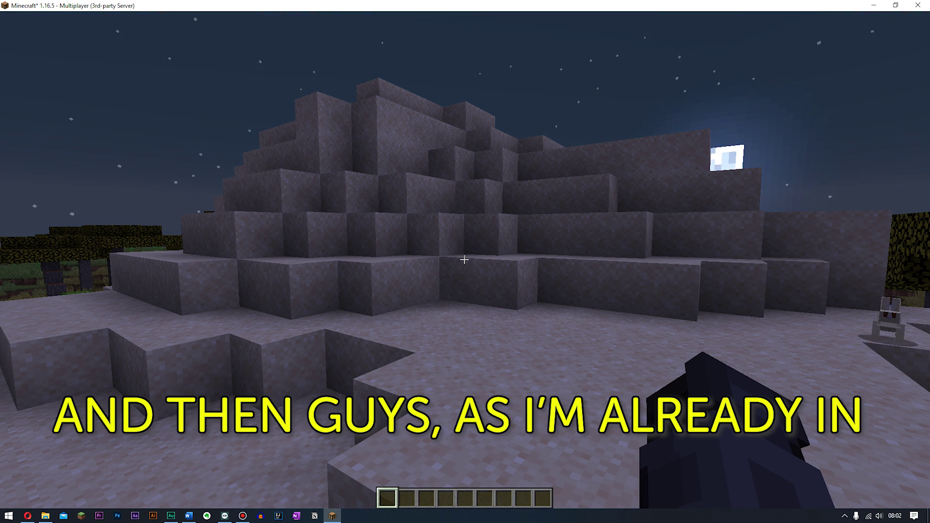
# Begin the chat command /maptool new, leaving it open for an image address
pyautogui.moveTo(464, 259)
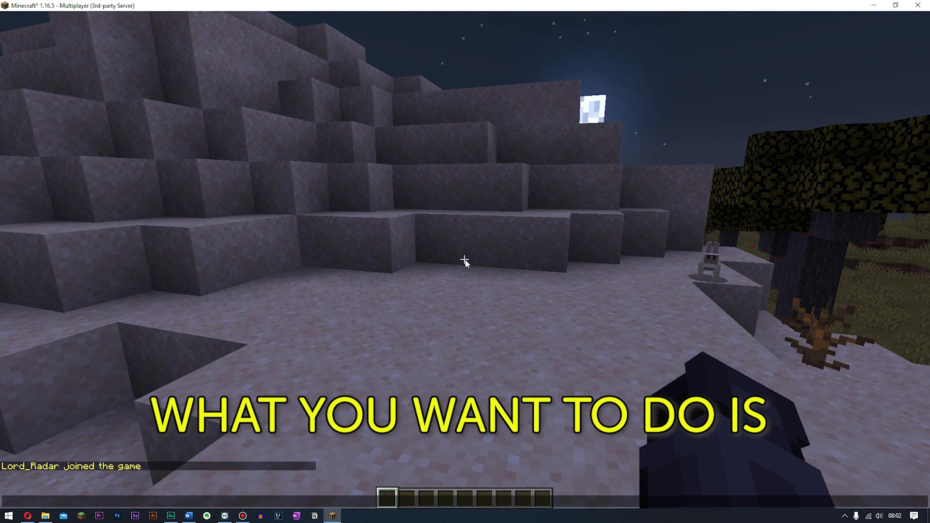
pyautogui.write('t')
pyautogui.write('/')
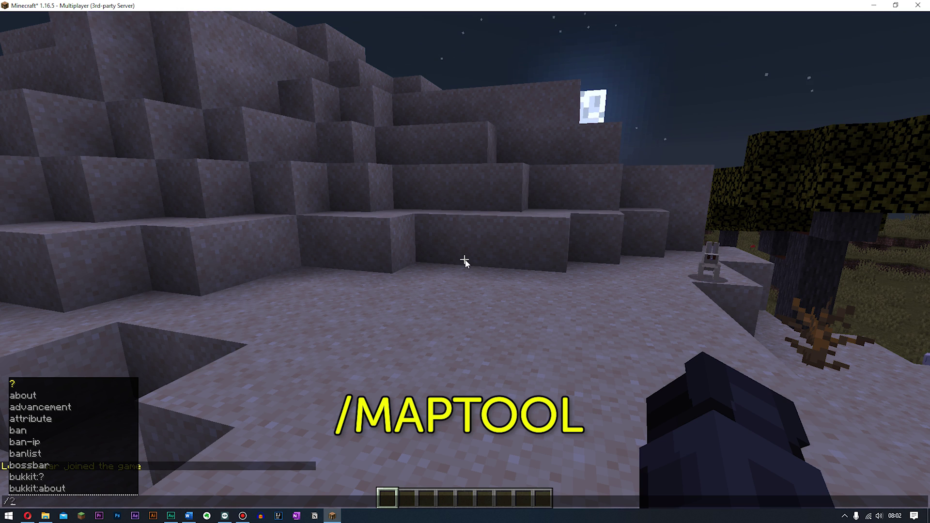
pyautogui.write('map')
pyautogui.press('Tab')
pyautogui.write('l')
pyautogui.press('BackSpace')
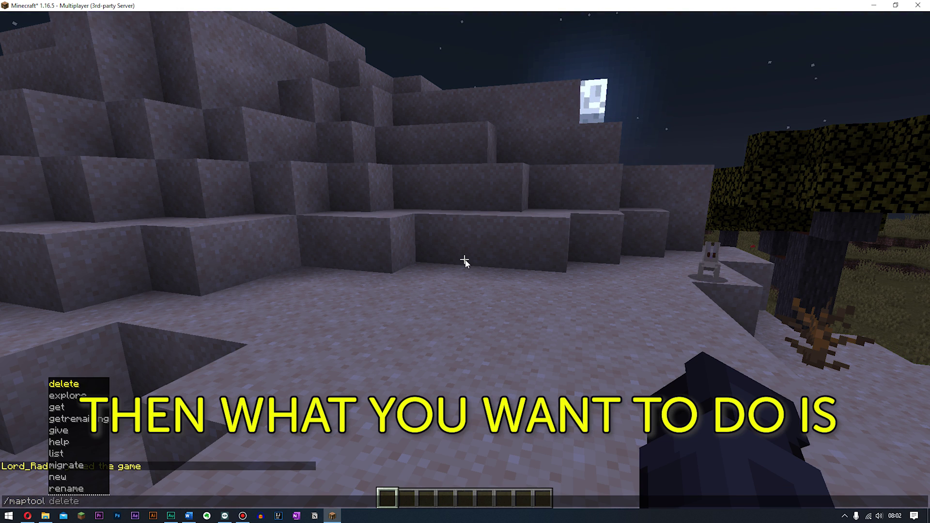
pyautogui.write('new')
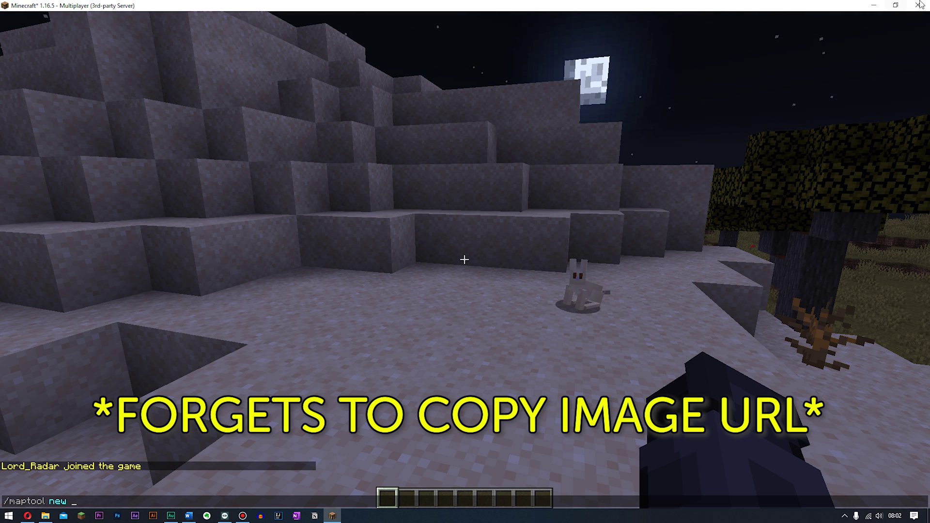
# Switch to the browser and copy the image address of the Scholars Ark Elon Musk picture in the Google image results
pyautogui.click(895, 5)
pyautogui.click(242, 4)
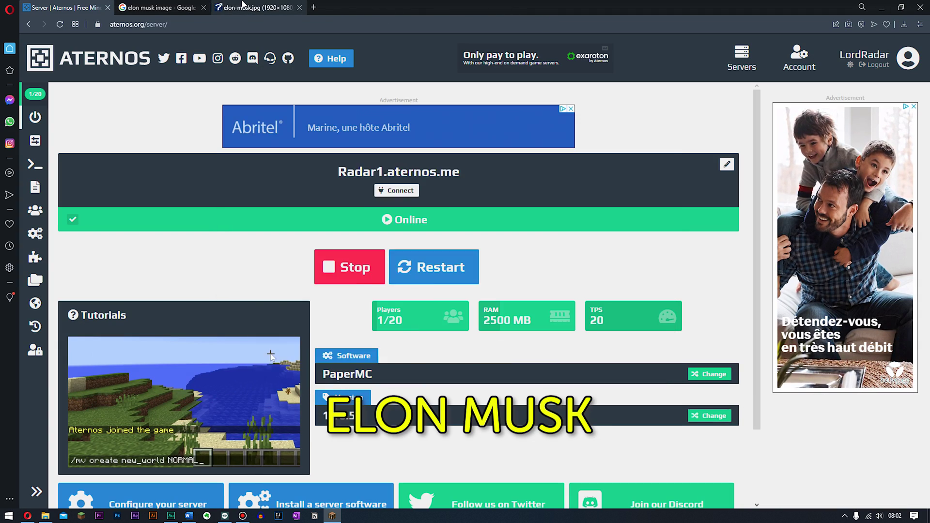
pyautogui.click(242, 6)
pyautogui.rightClick(387, 254)
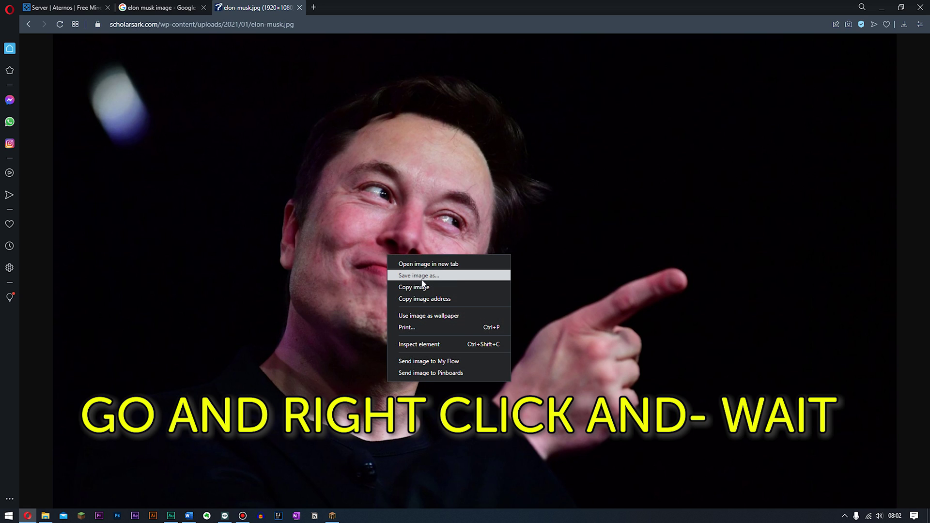
pyautogui.click(184, 7)
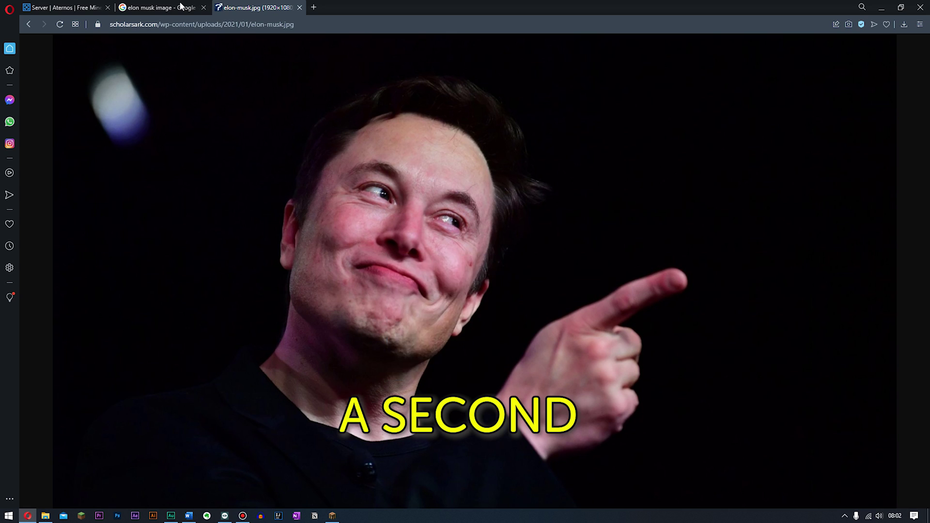
pyautogui.click(184, 7)
pyautogui.rightClick(743, 151)
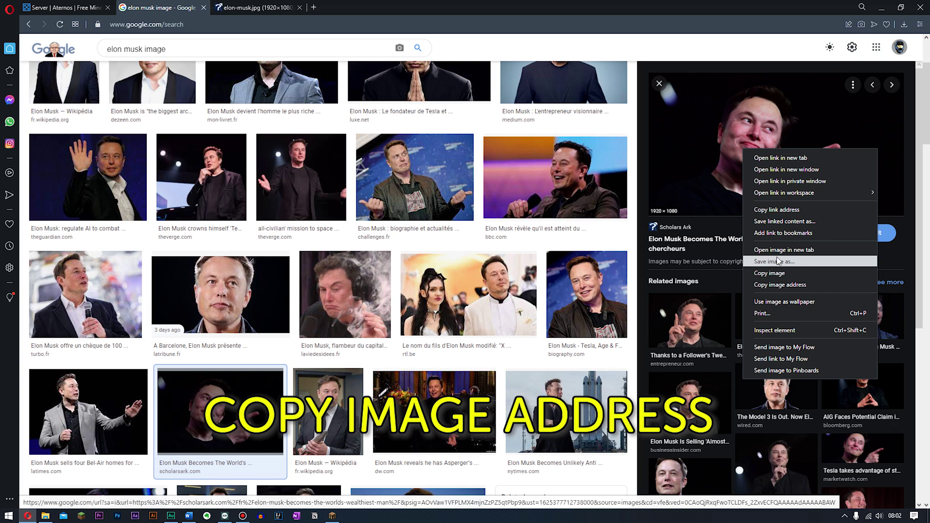
pyautogui.click(773, 284)
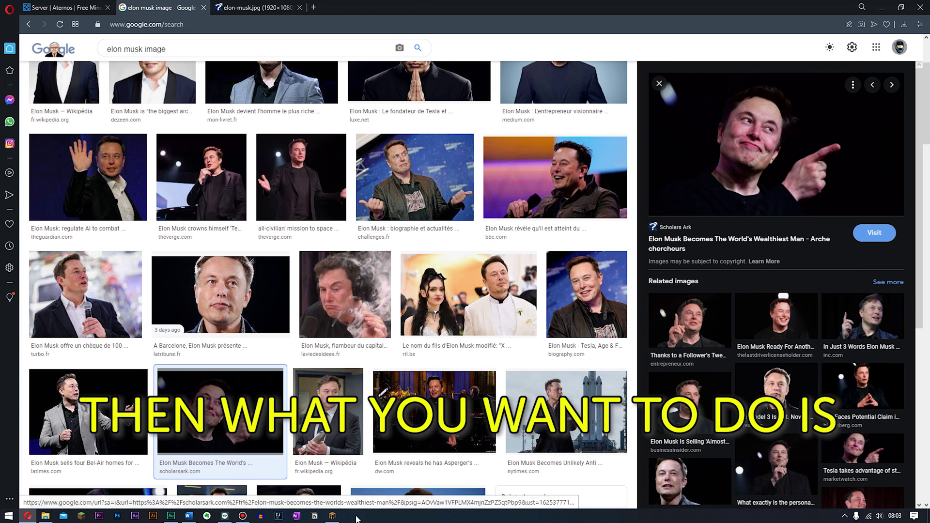
pyautogui.click(332, 516)
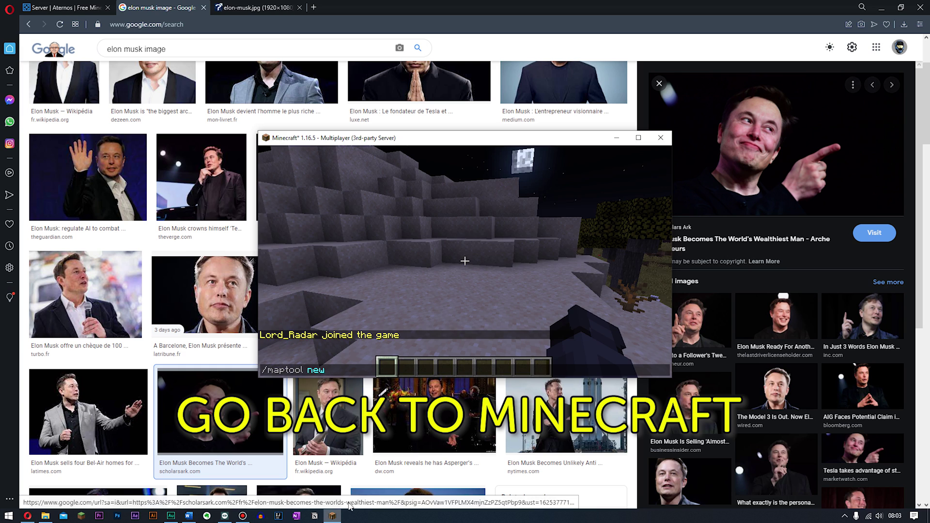
pyautogui.click(637, 138)
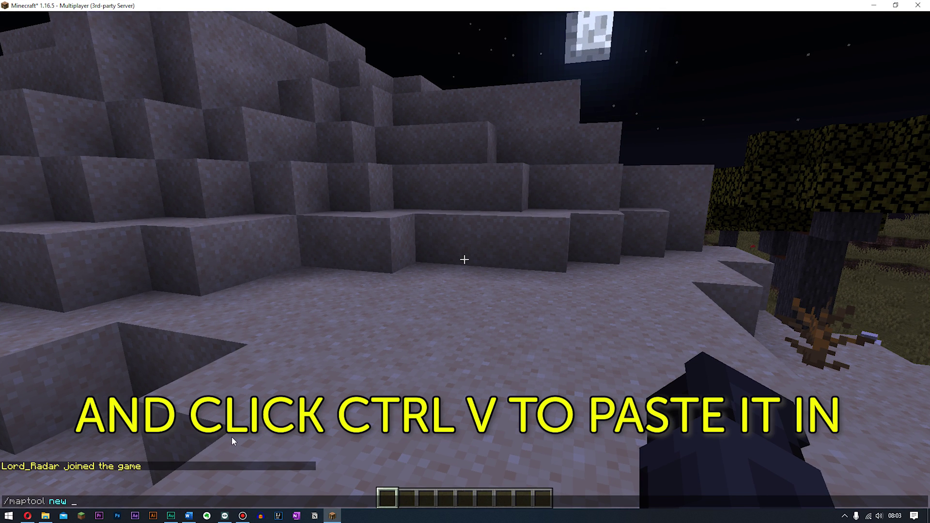
pyautogui.hotkey('ctrl', 'v')
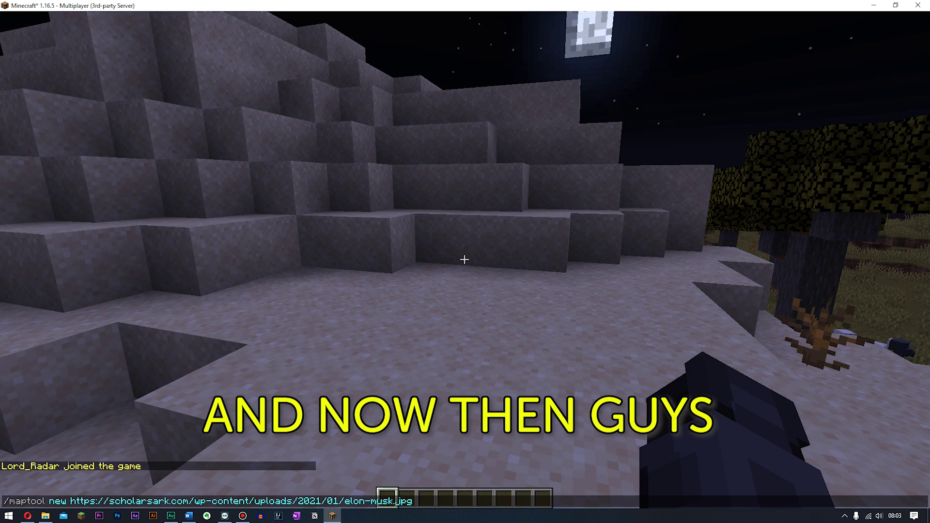
pyautogui.press('Return')
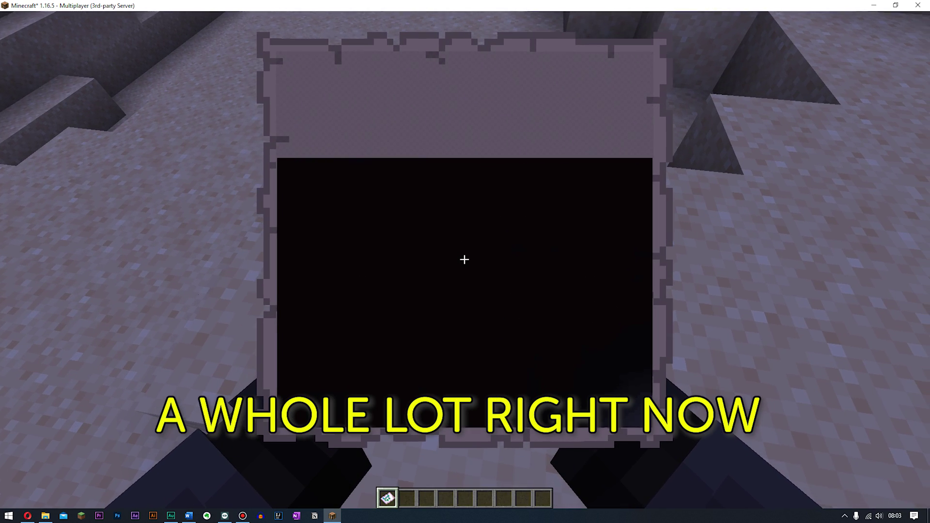
# Check the new image map in the creative inventory
pyautogui.press('e')
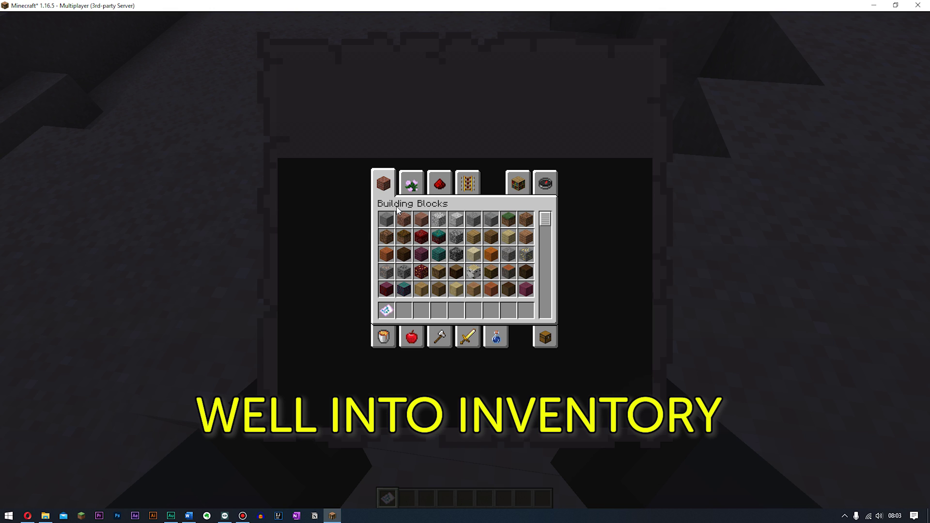
pyautogui.moveTo(386, 312)
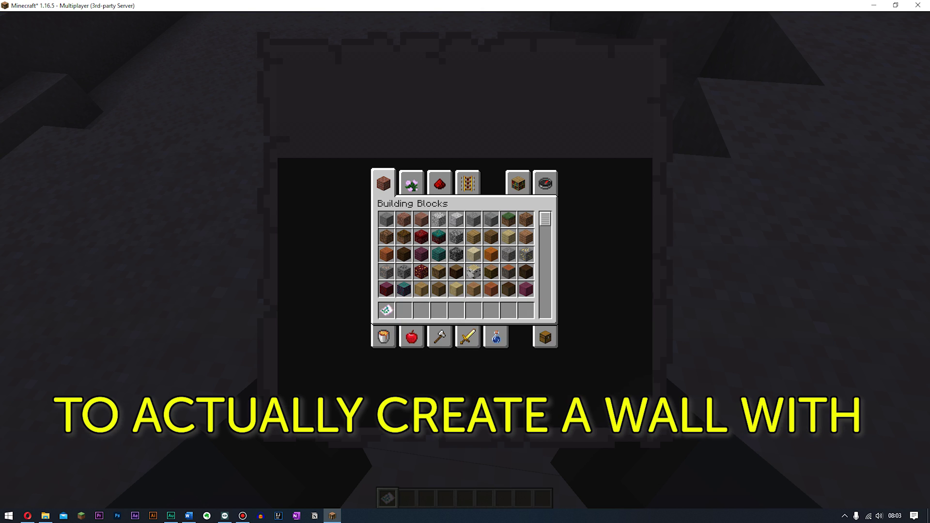
pyautogui.press('e')
# Add an item frame and a stone block from the creative inventory to the hotbar
pyautogui.press('2')
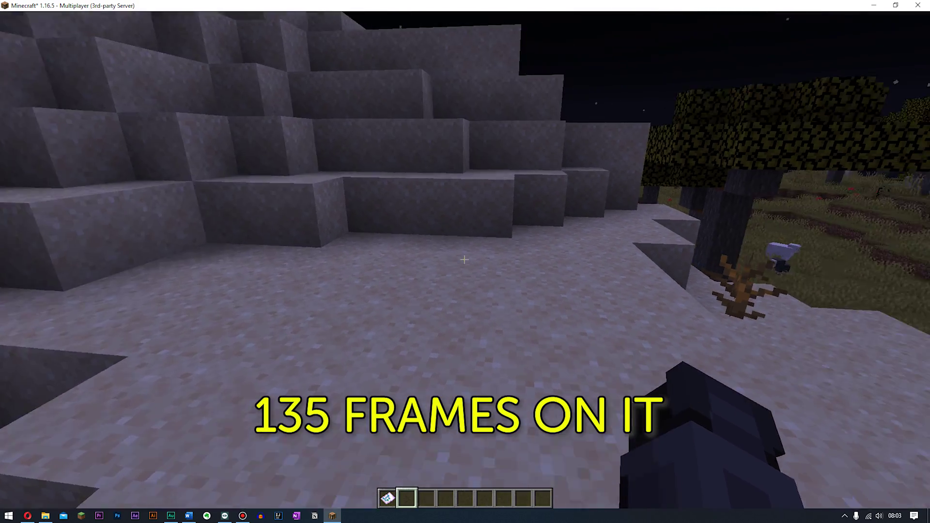
pyautogui.press('e')
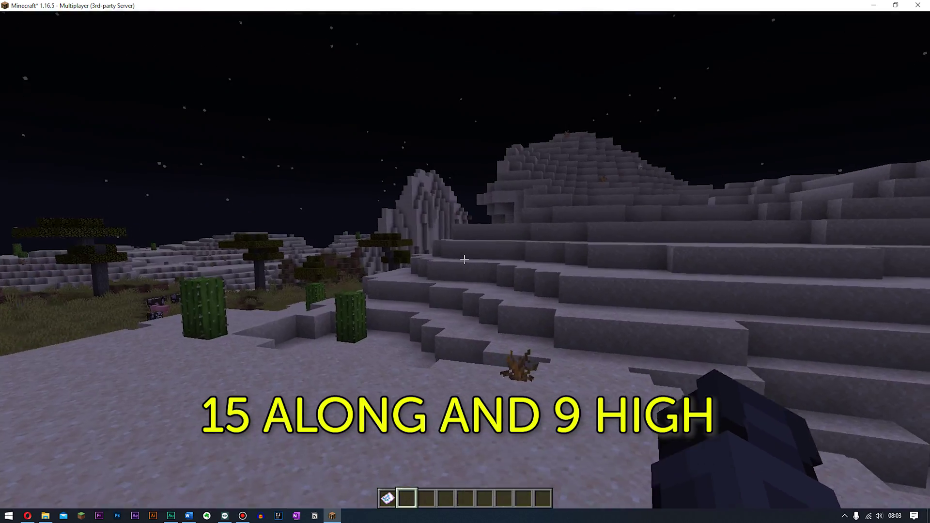
pyautogui.press('w')
pyautogui.press('e')
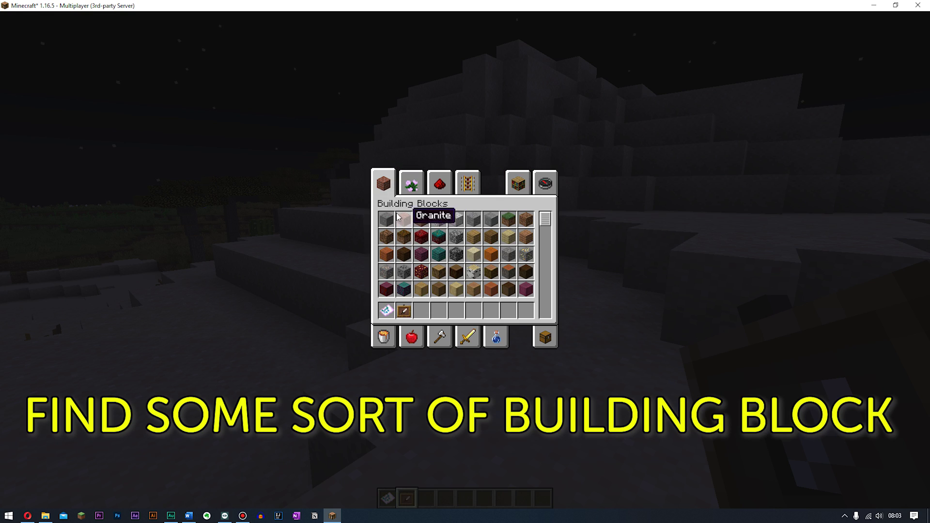
pyautogui.click(441, 312)
pyautogui.press('e')
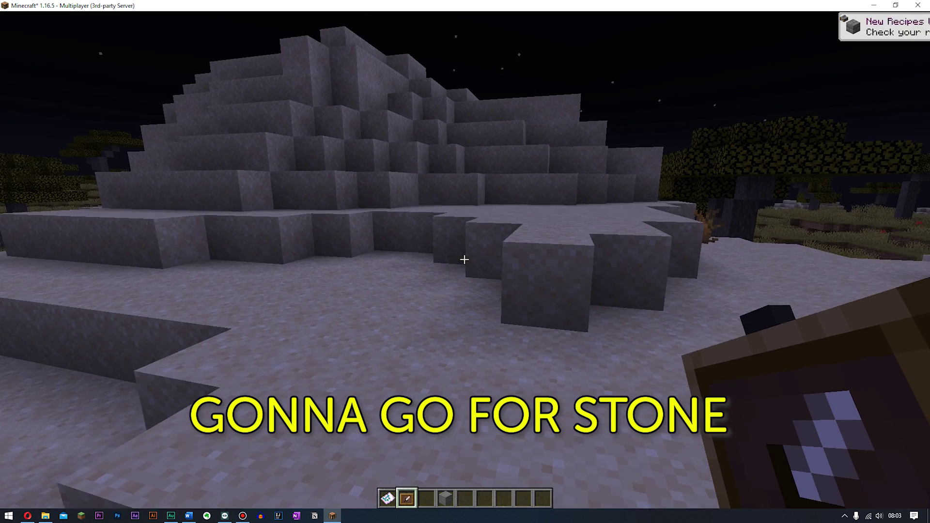
# Build a flat stone wall 15 blocks long and 9 blocks high on the open ground beside the hill
pyautogui.press('w')
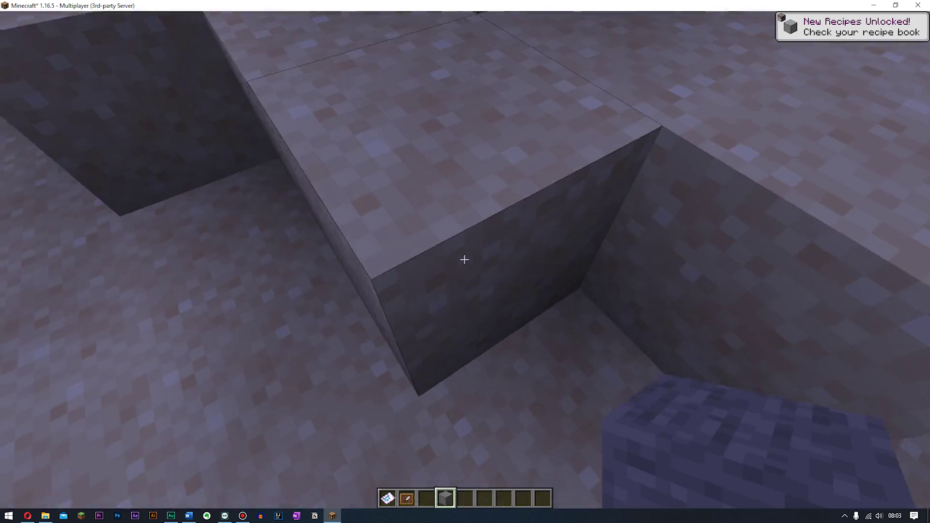
pyautogui.rightClick(464, 260)
pyautogui.press('d')
pyautogui.rightClick(464, 260)
pyautogui.rightClick(464, 259)
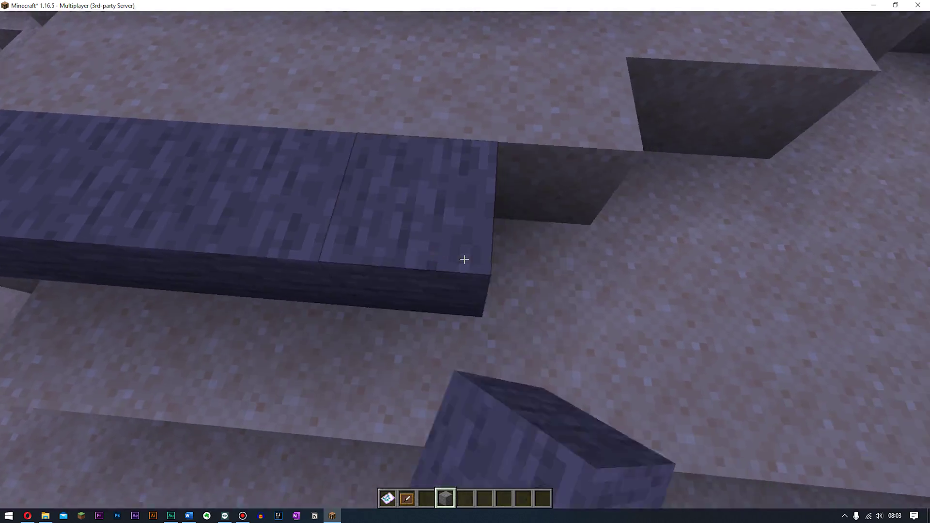
pyautogui.rightClick(464, 260)
pyautogui.rightClick(464, 260)
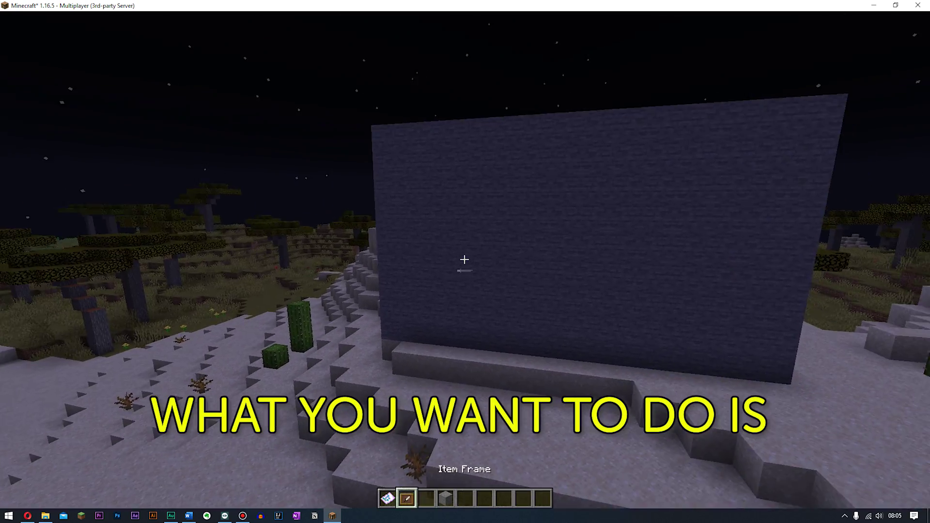
# Cover the front of the stone wall with item frames, one per block, in a grid 15 wide and 9 high
pyautogui.press('space')
pyautogui.press('w')
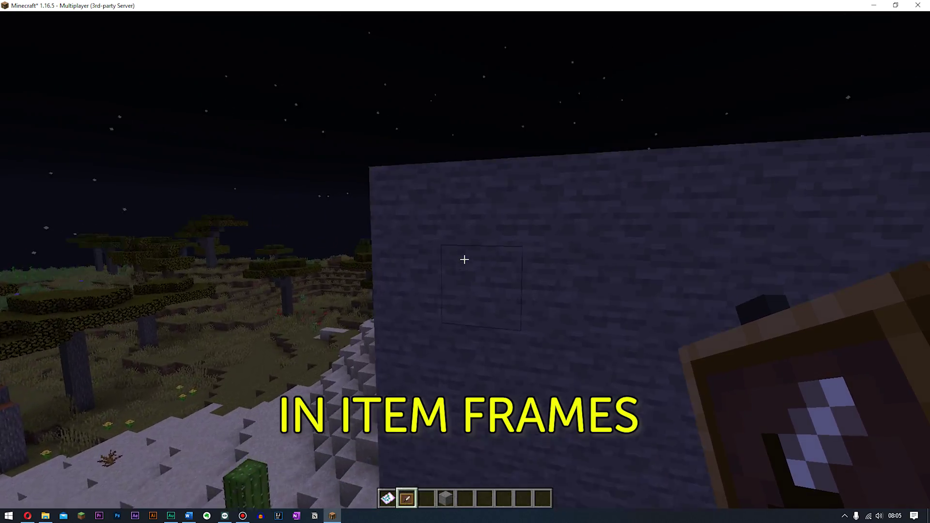
pyautogui.rightClick(464, 260)
pyautogui.press('d')
pyautogui.rightClick(464, 260)
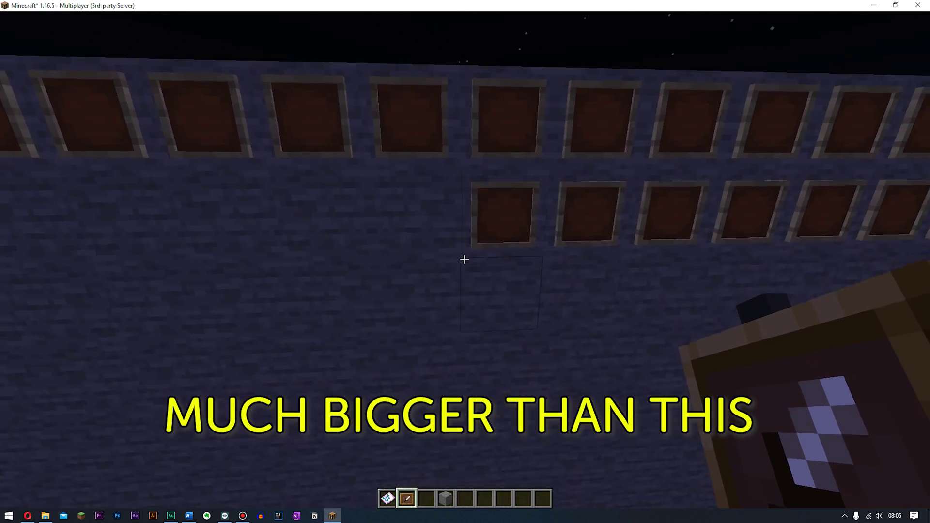
pyautogui.rightClick(464, 259)
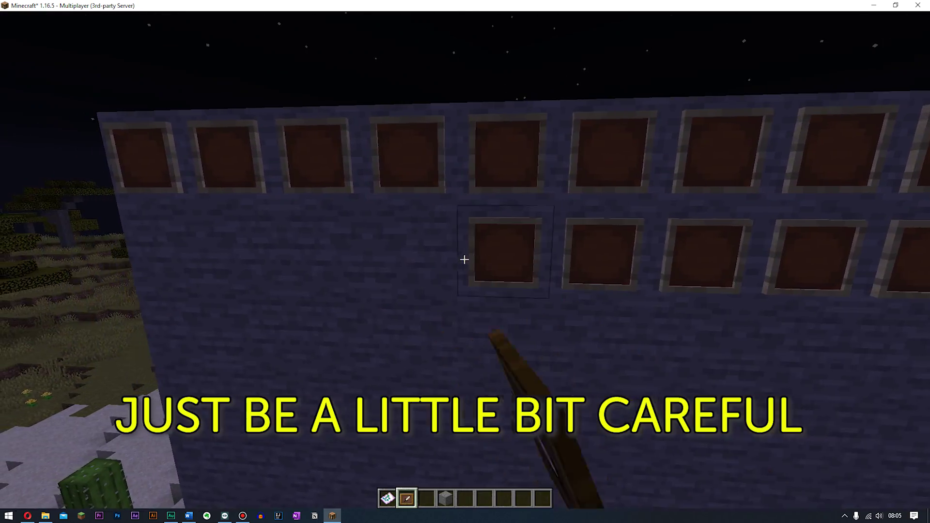
pyautogui.rightClick(464, 259)
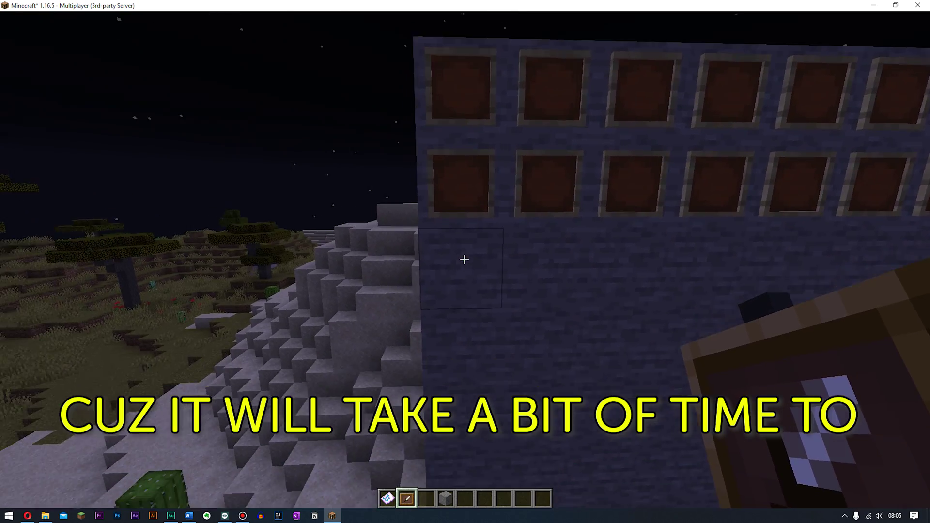
pyautogui.rightClick(464, 260)
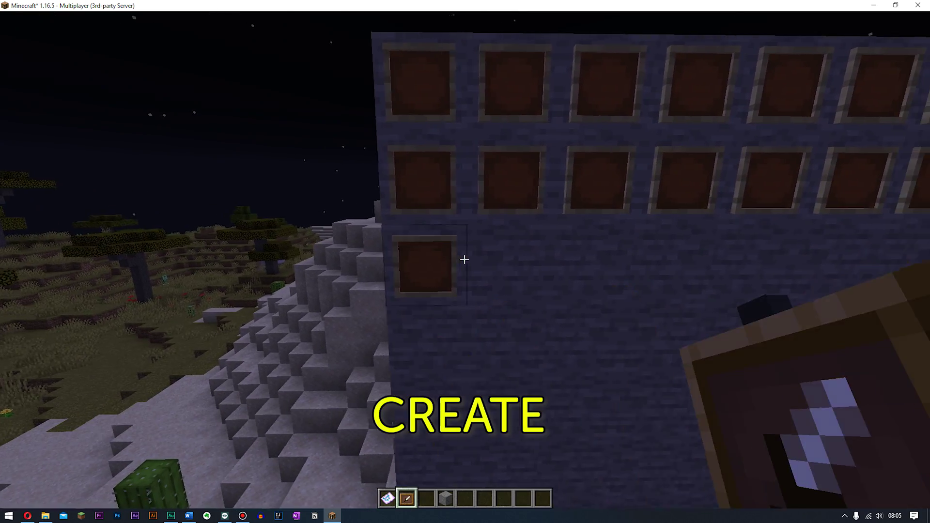
pyautogui.rightClick(463, 260)
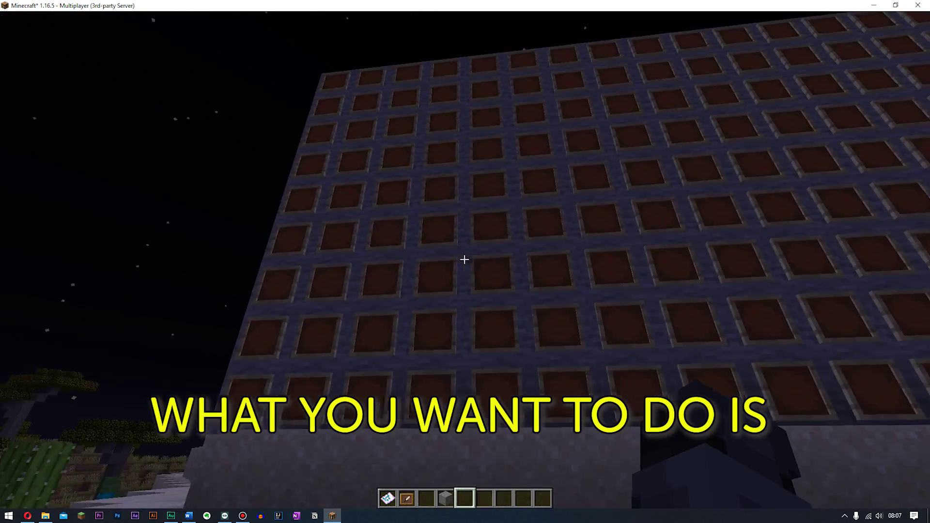
# Place the 15 × 9 splatter map in the bottom-left item frame of the wall
pyautogui.press('1')
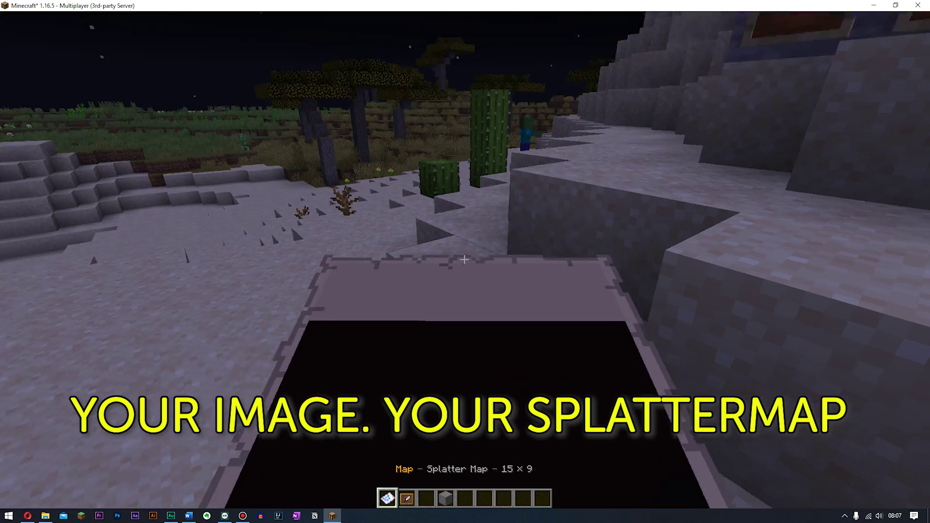
pyautogui.press('w')
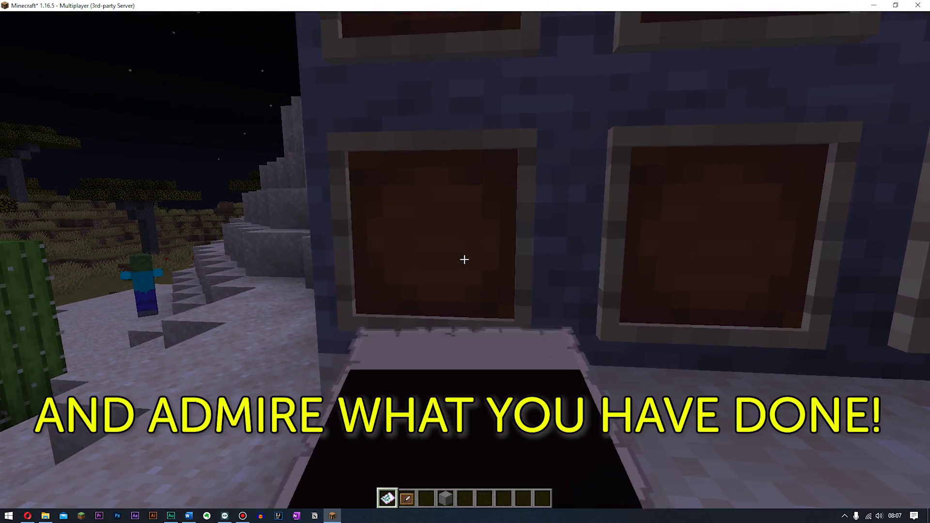
pyautogui.rightClick(464, 259)
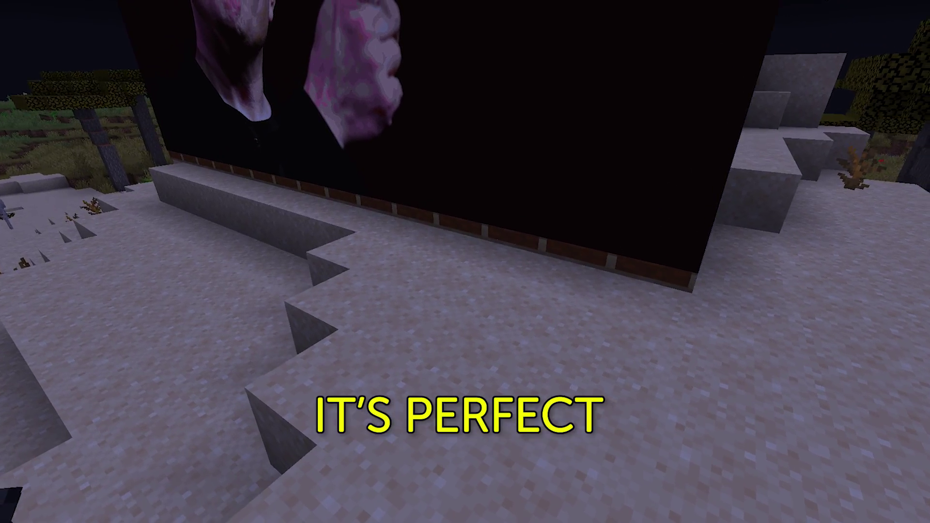
# View the finished image wall in third person from close up and from farther away
pyautogui.press('F5')
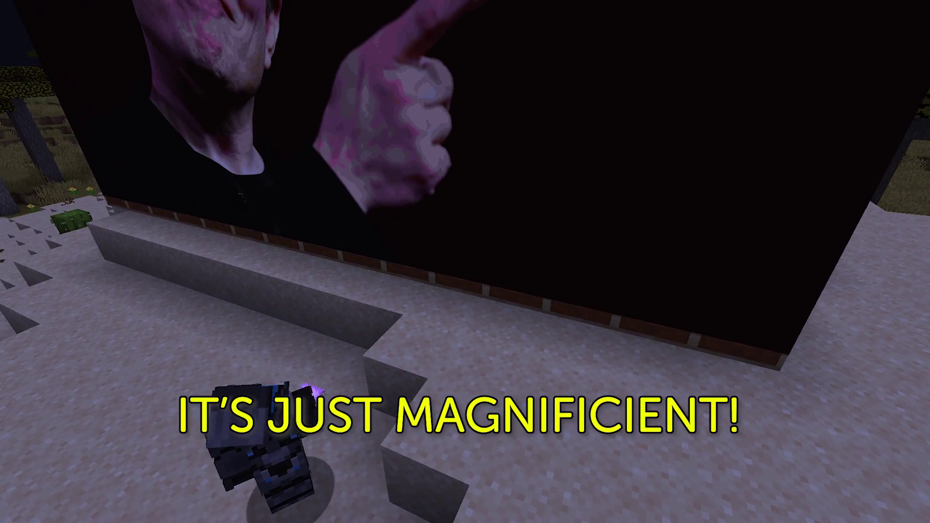
pyautogui.press('w')
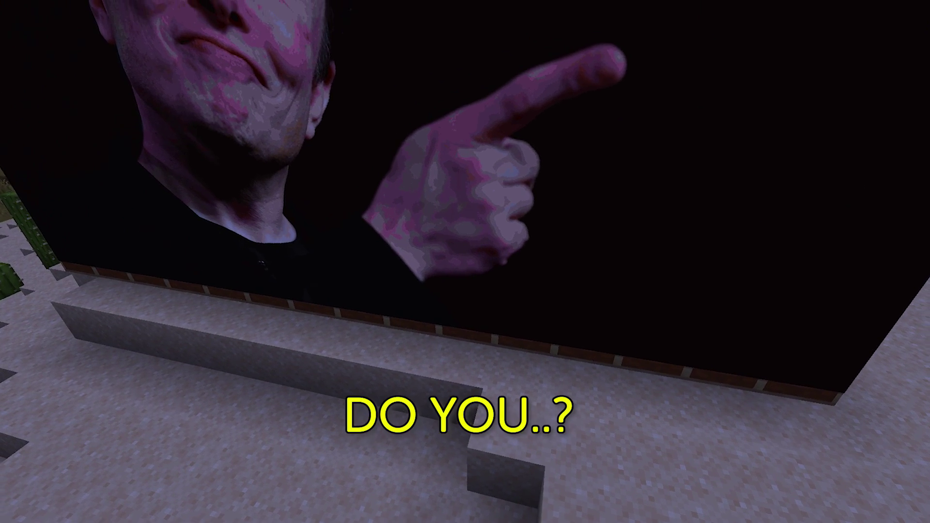
pyautogui.press('s')
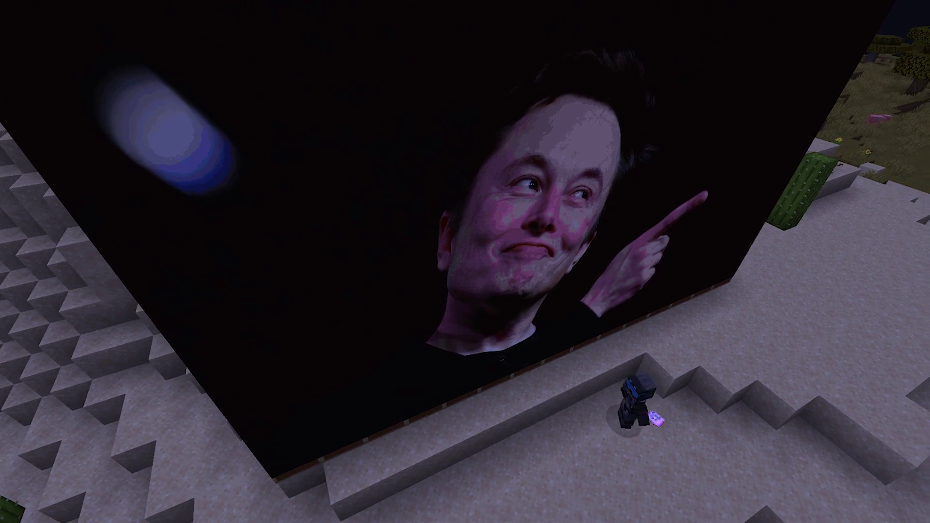
pyautogui.press('s')
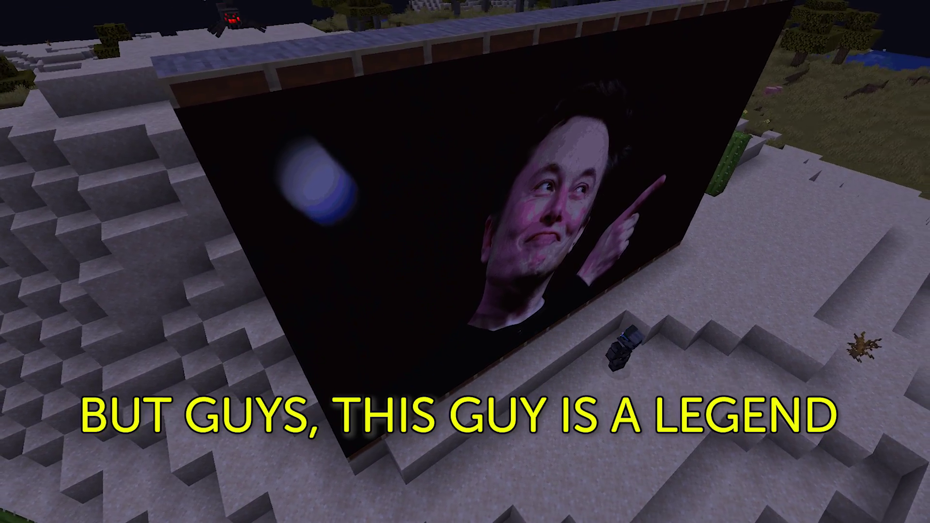